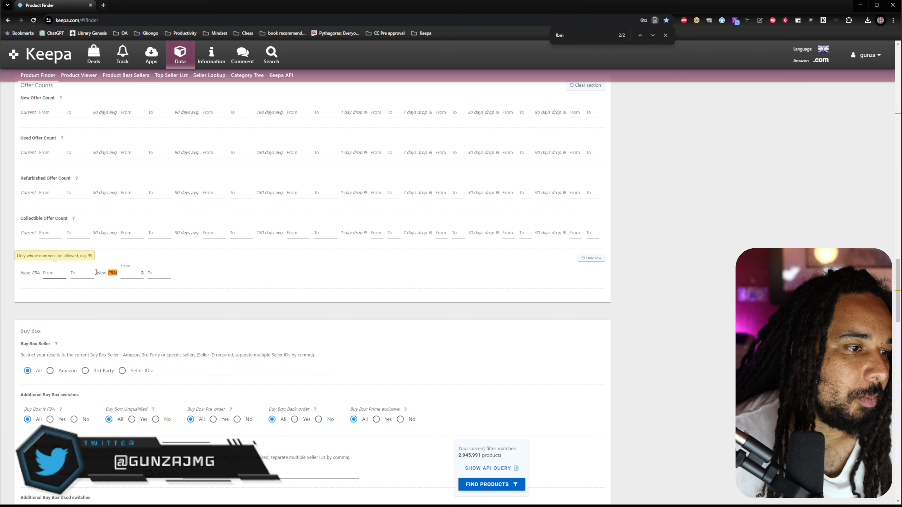
# - Set the maximum New, FBA count of retrieved live offers to 0
pyautogui.scroll(1, 251, 303)
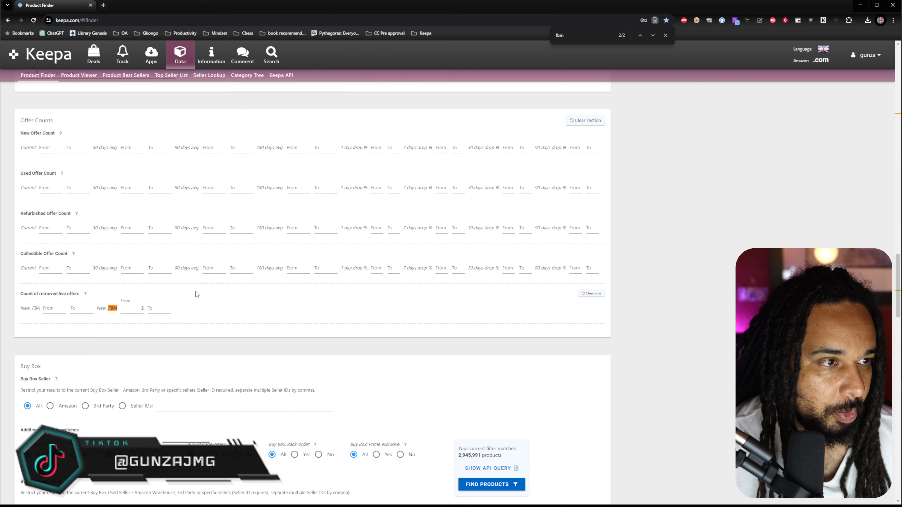
pyautogui.scroll(1, 94, 255)
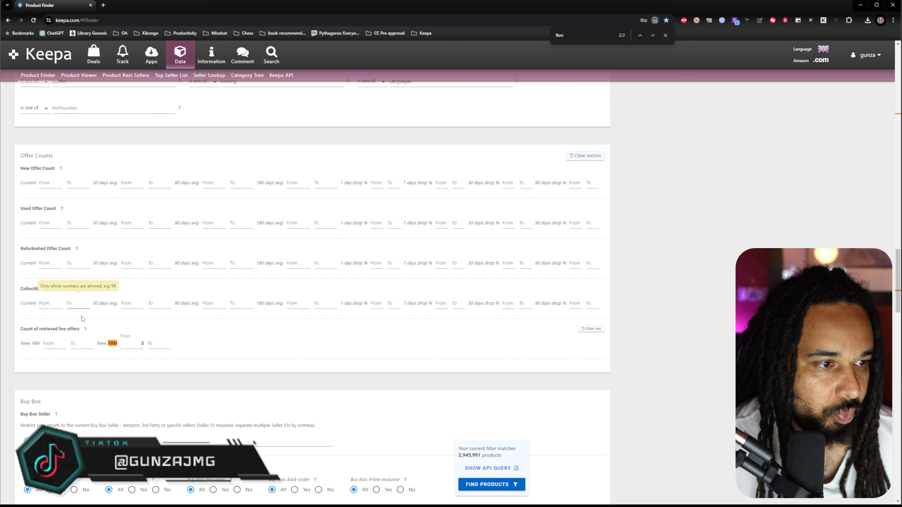
pyautogui.click(81, 341)
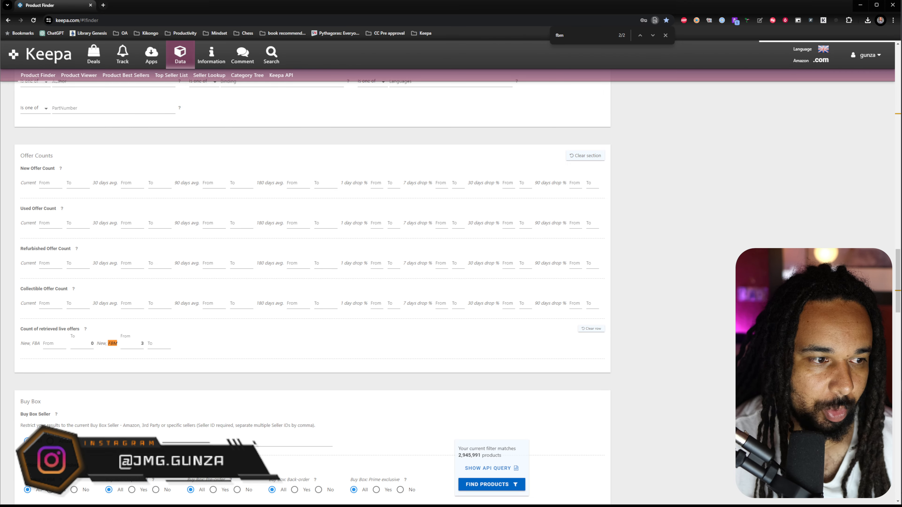
# - Set the minimum current New price to $15
pyautogui.scroll(-6, 721, 314)
pyautogui.scroll(-13, 721, 315)
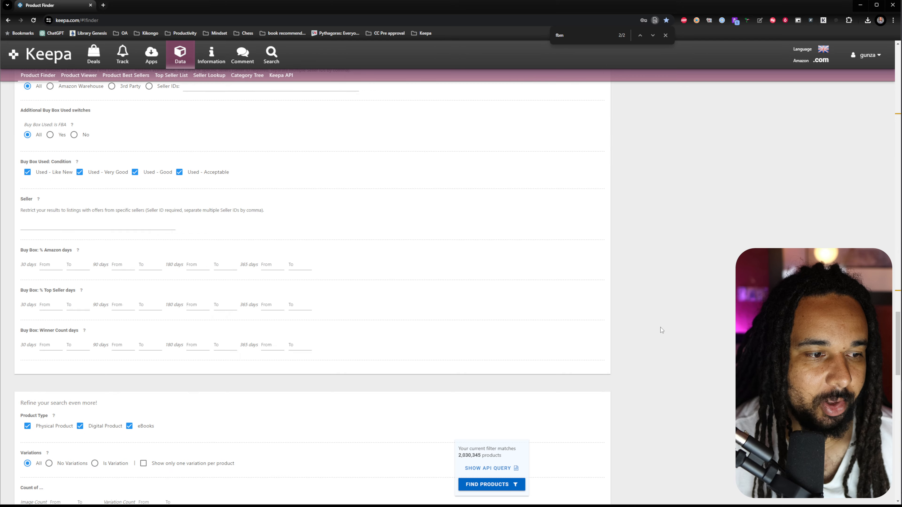
pyautogui.scroll(20, 565, 301)
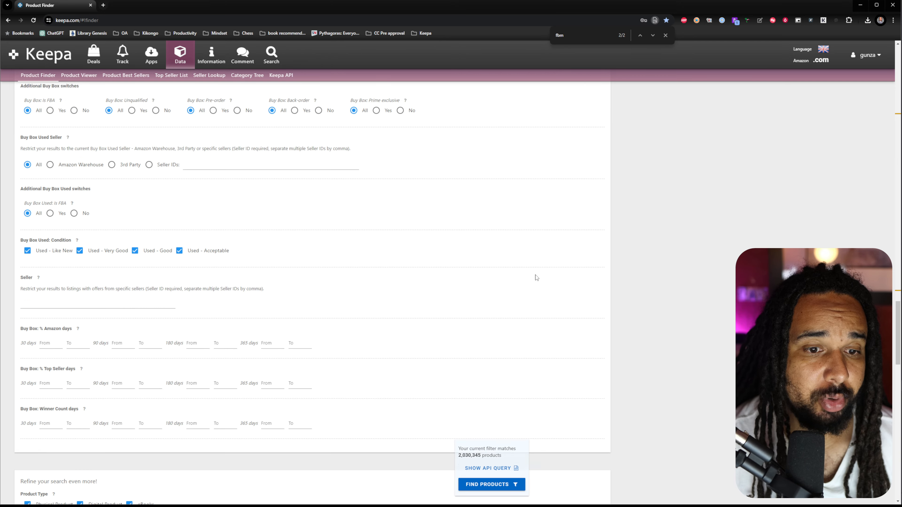
pyautogui.scroll(13, 756, 135)
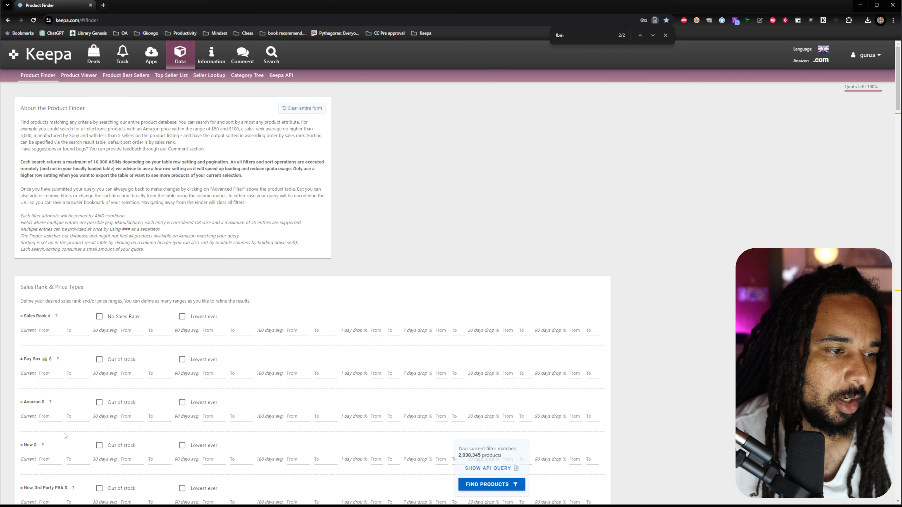
pyautogui.scroll(-3, 37, 352)
pyautogui.click(50, 355)
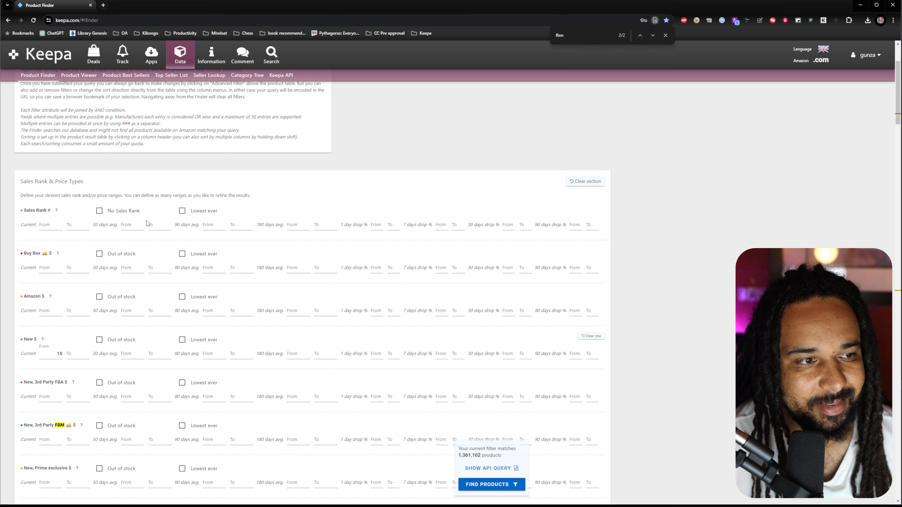
# - Set the upper limit of the current Sales Rank to 100000
pyautogui.click(78, 225)
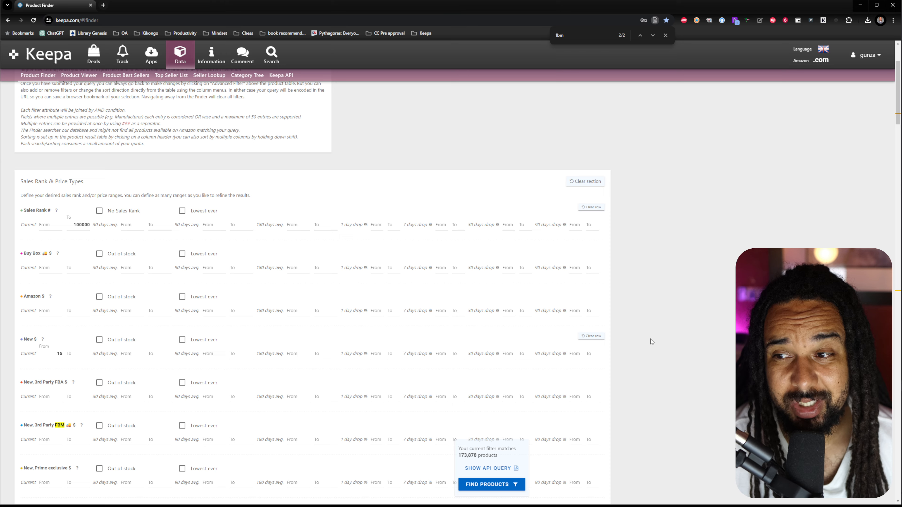
pyautogui.scroll(-10, 654, 341)
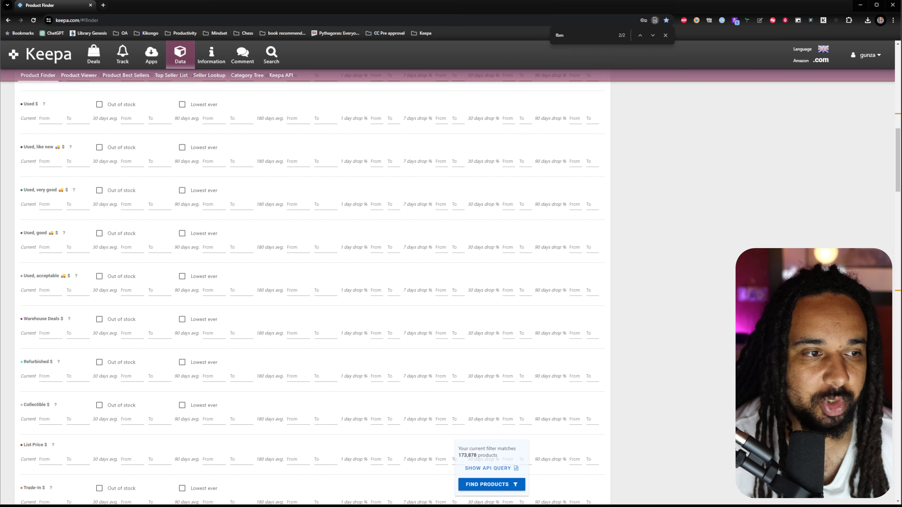
pyautogui.scroll(10, 565, 288)
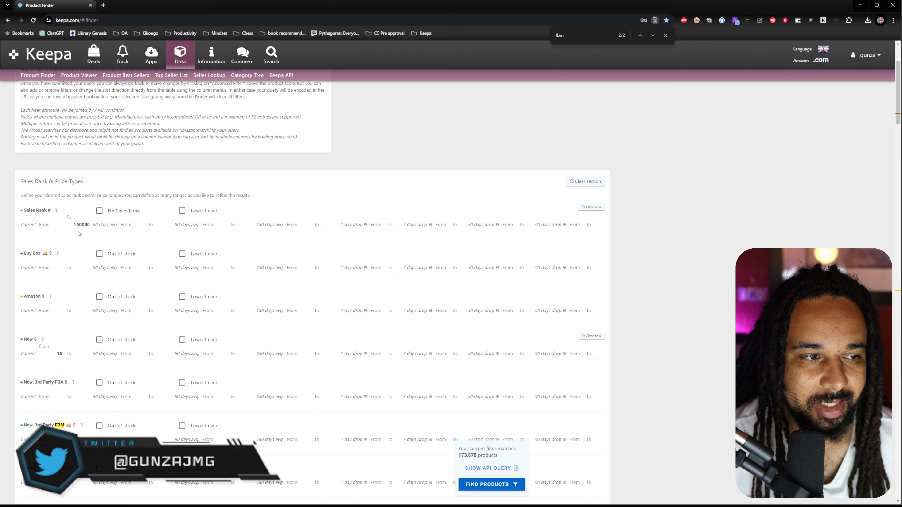
# - Lower the maximum current Sales Rank to 75000
pyautogui.click(82, 224)
pyautogui.doubleClick(82, 224)
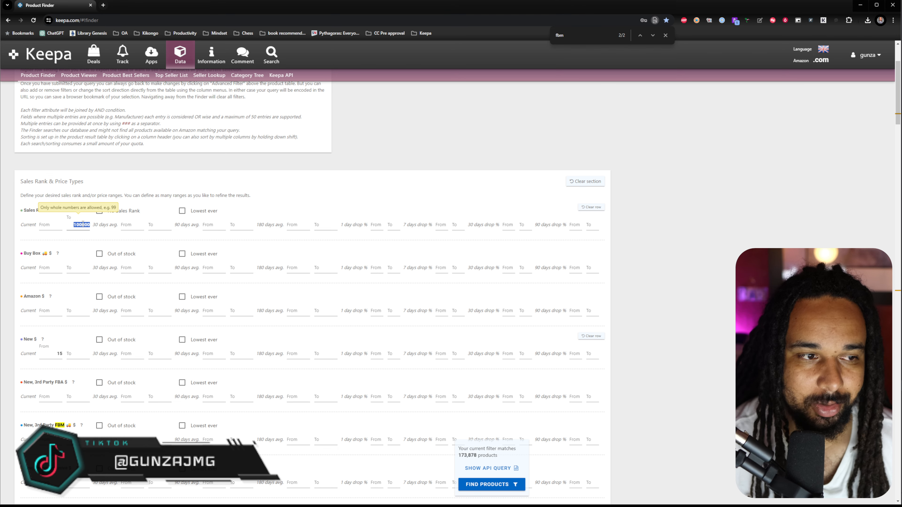
pyautogui.write('75')
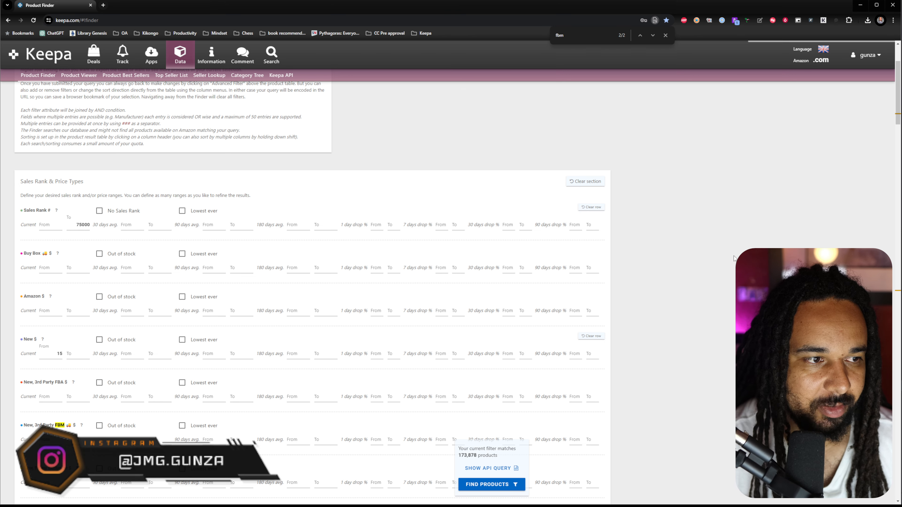
# - Restrict the results to products listed up to 04/17/2023 using the end date of the Listed since filter
pyautogui.scroll(-10, 706, 369)
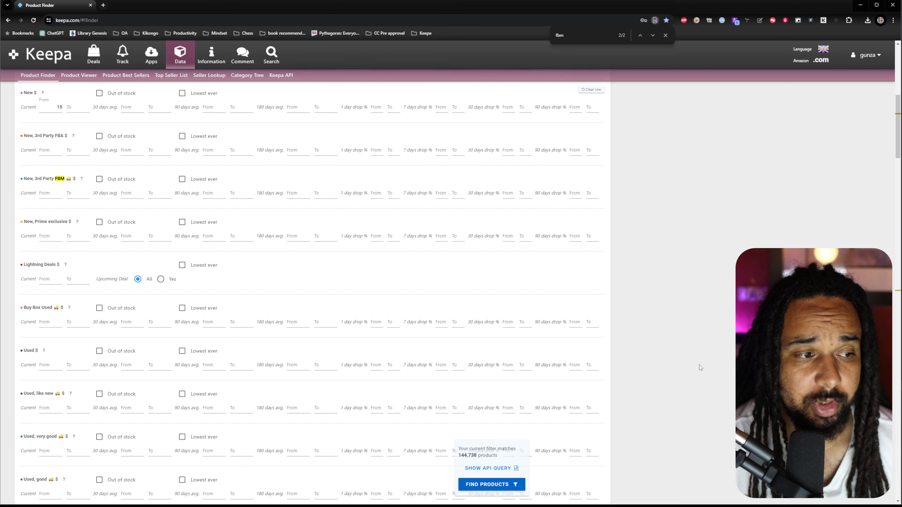
pyautogui.scroll(-15, 706, 341)
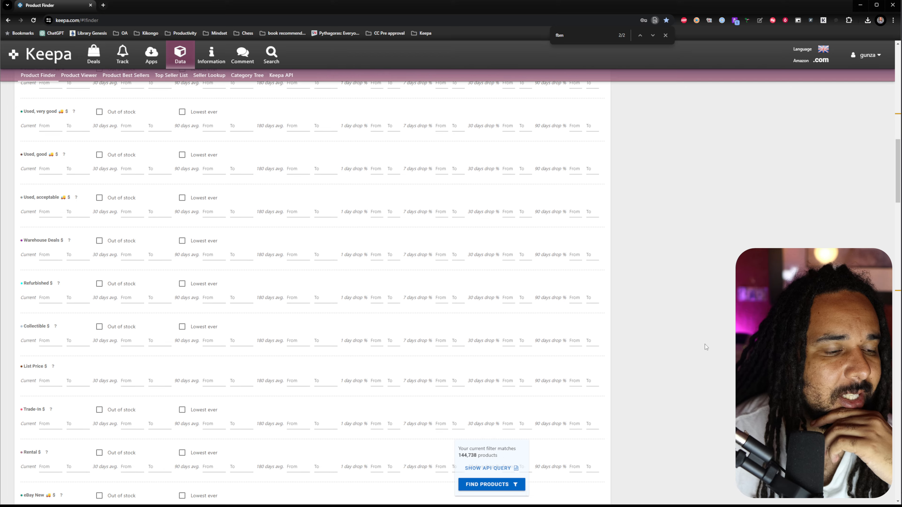
pyautogui.scroll(-15, 710, 334)
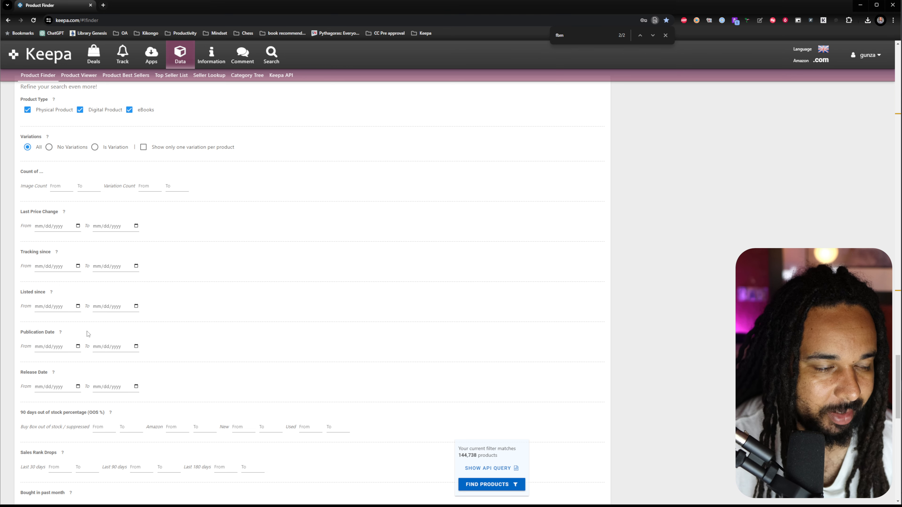
pyautogui.click(98, 310)
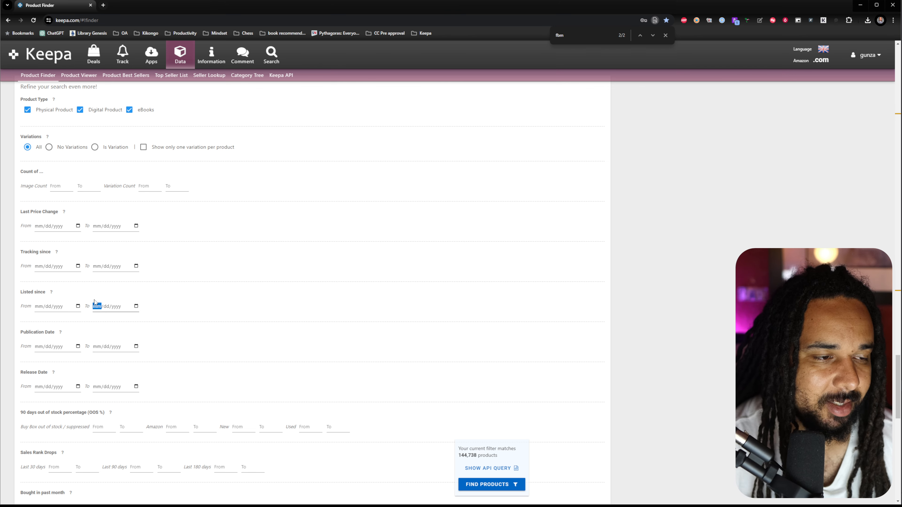
pyautogui.write('04/17/')
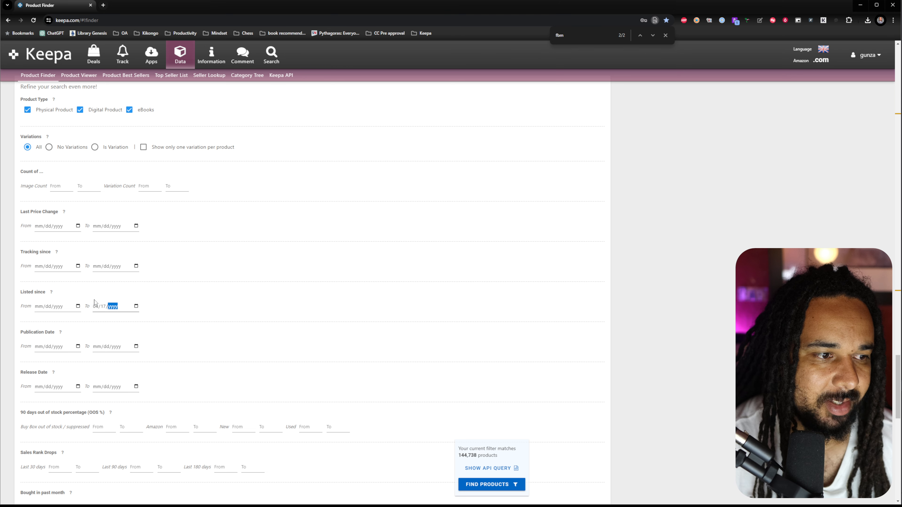
pyautogui.write('0020')
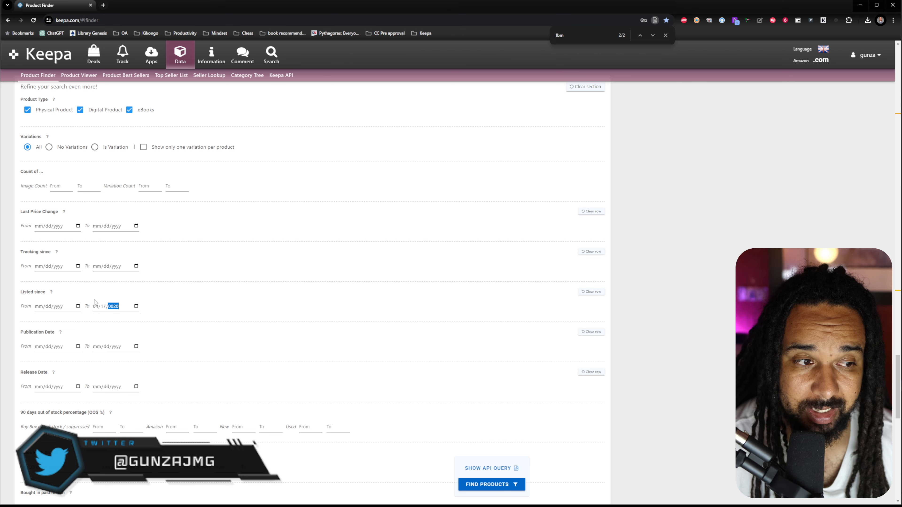
pyautogui.write('23')
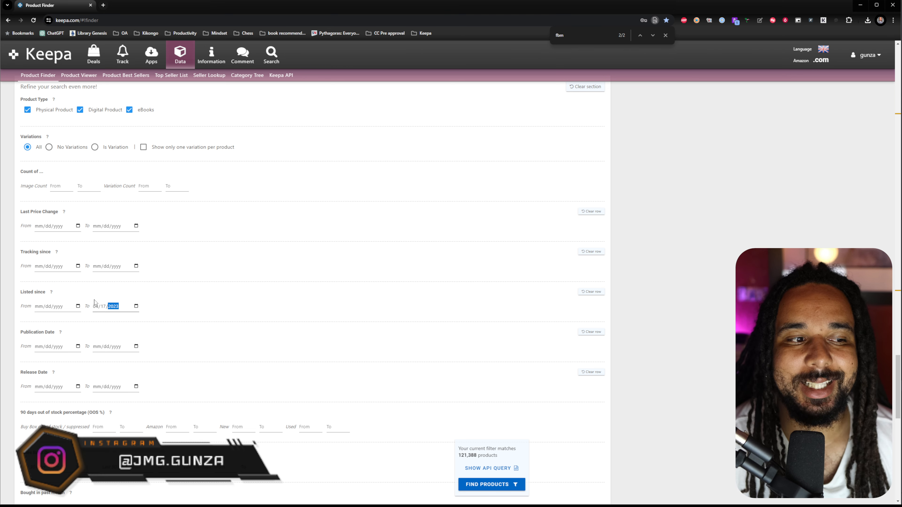
pyautogui.click(720, 383)
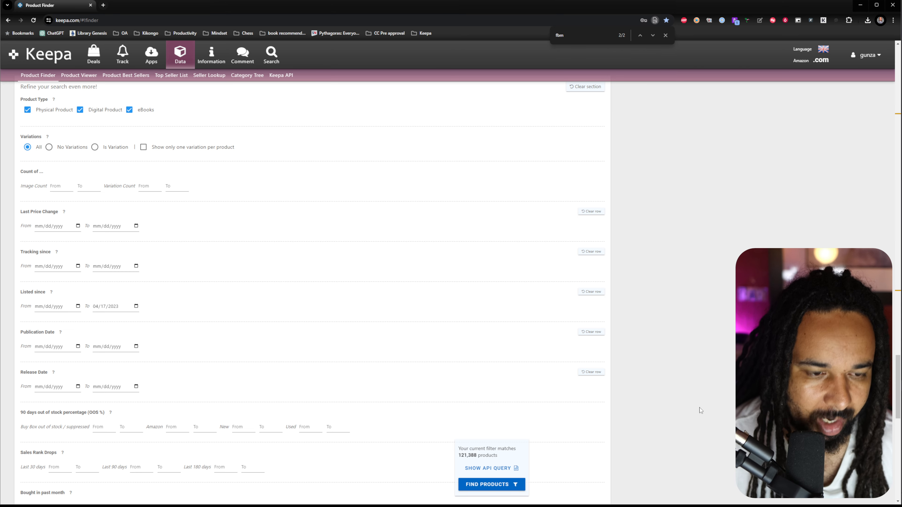
# - Set the Sales Rank 90 days drop % range from -20 to 20
pyautogui.scroll(20, 312, 291)
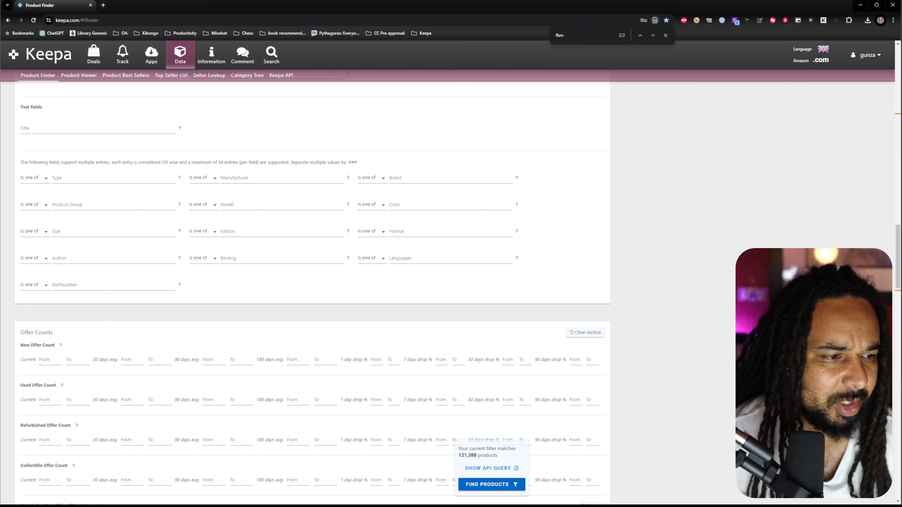
pyautogui.scroll(15, 411, 399)
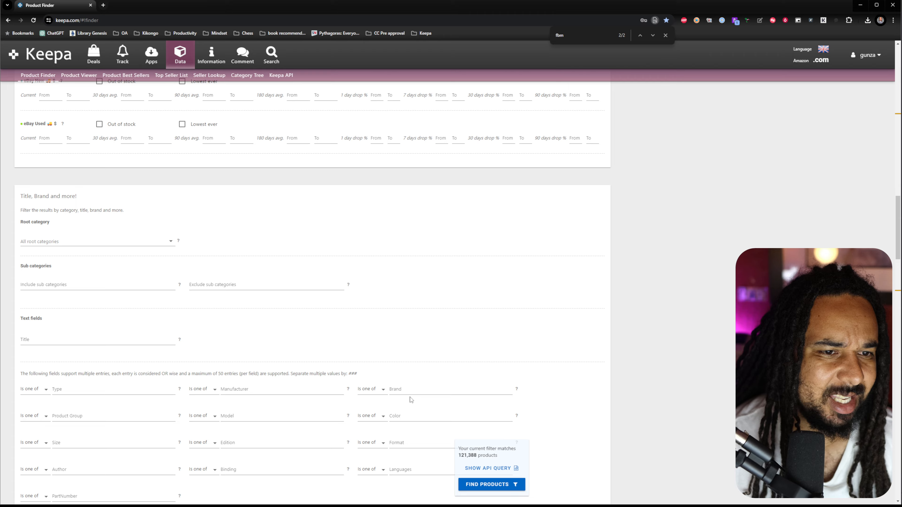
pyautogui.scroll(10, 411, 400)
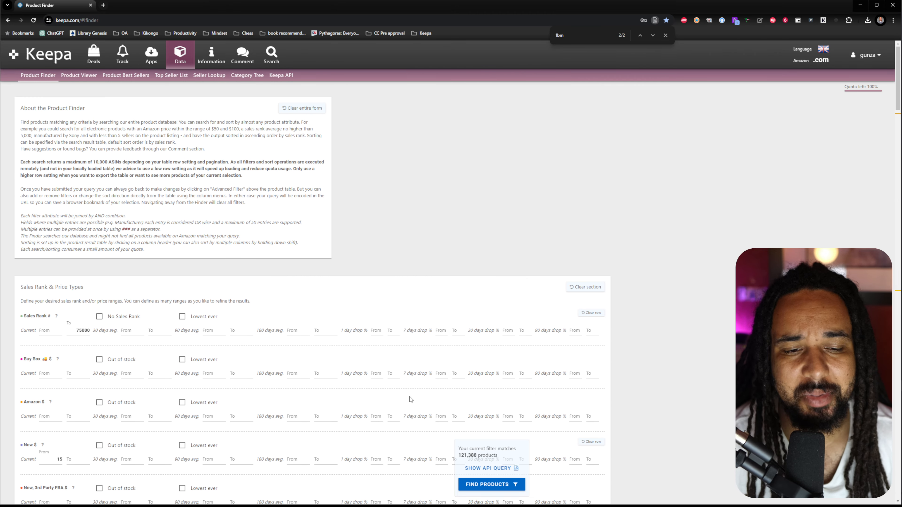
pyautogui.click(579, 334)
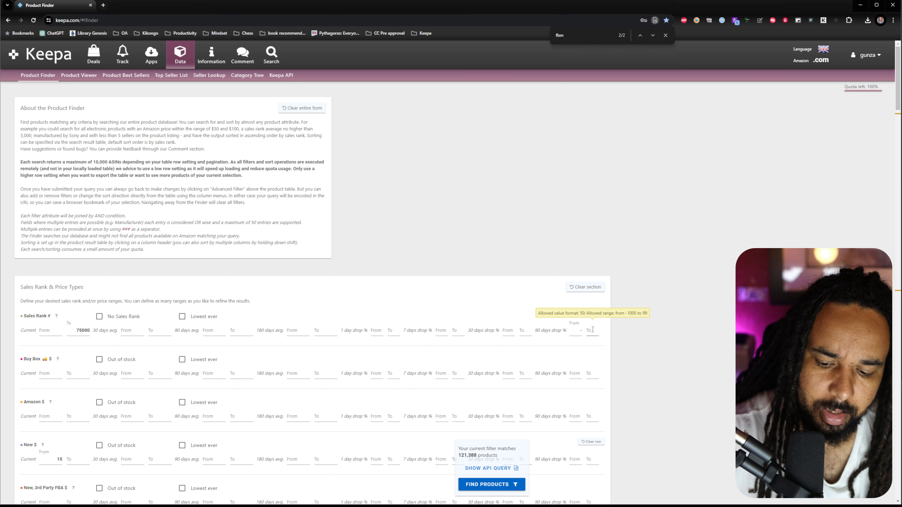
pyautogui.click(592, 330)
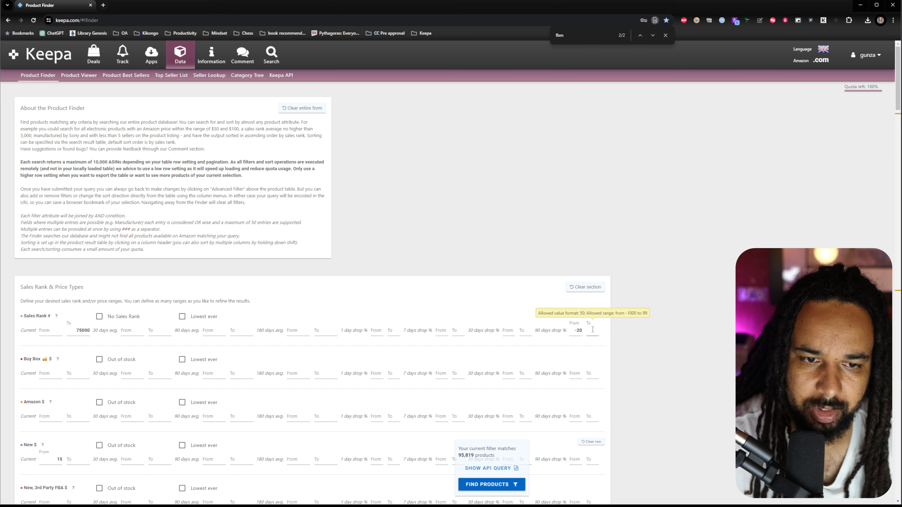
pyautogui.write('20')
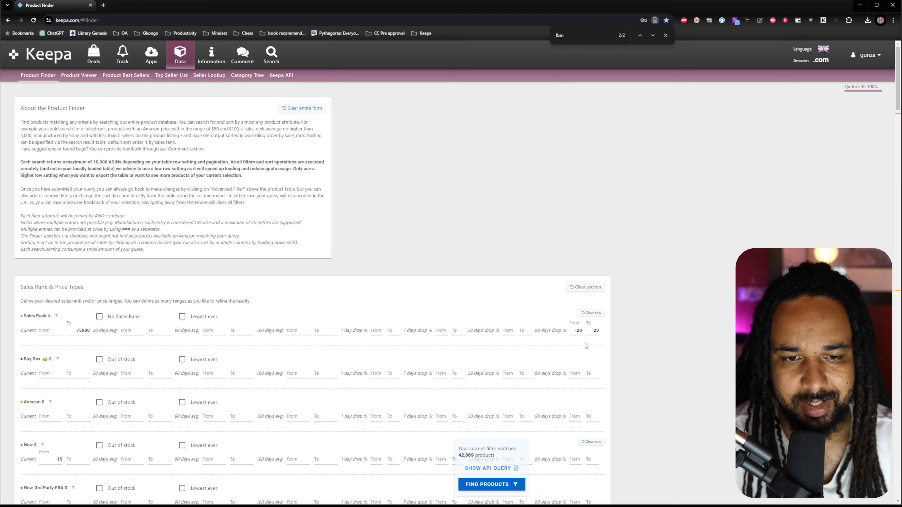
# - Review the filter form and run the product search with the current filters
pyautogui.scroll(-10, 671, 389)
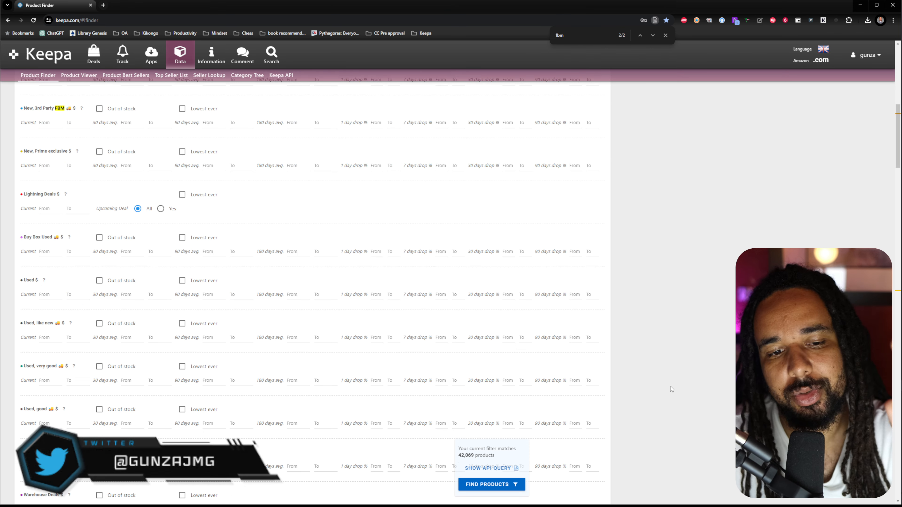
pyautogui.scroll(-15, 671, 389)
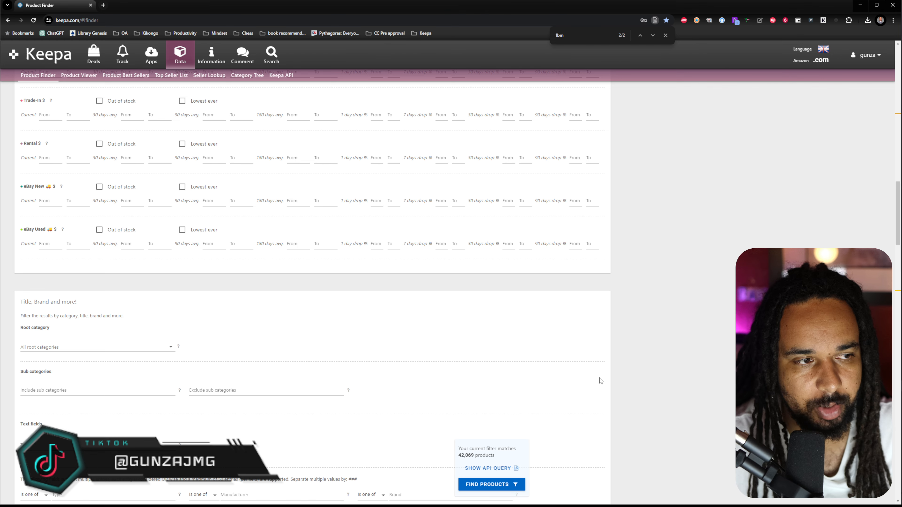
pyautogui.scroll(20, 543, 358)
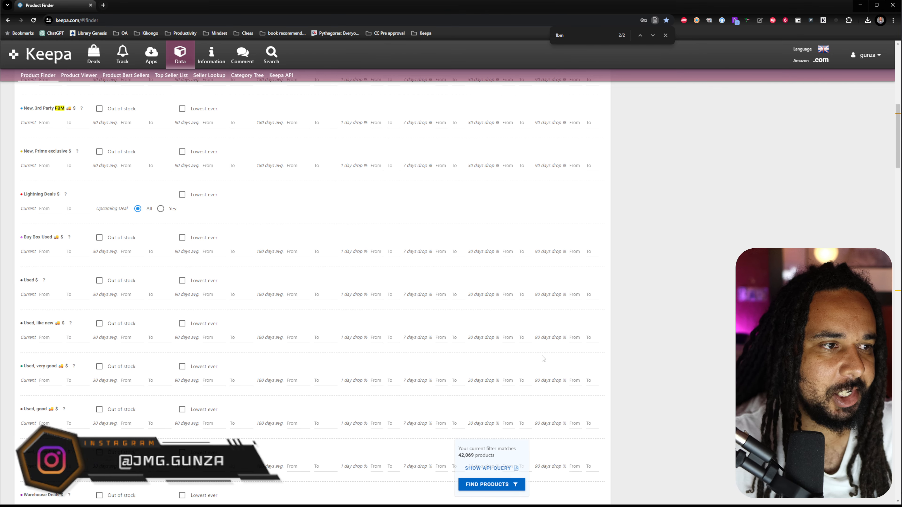
pyautogui.scroll(8, 543, 359)
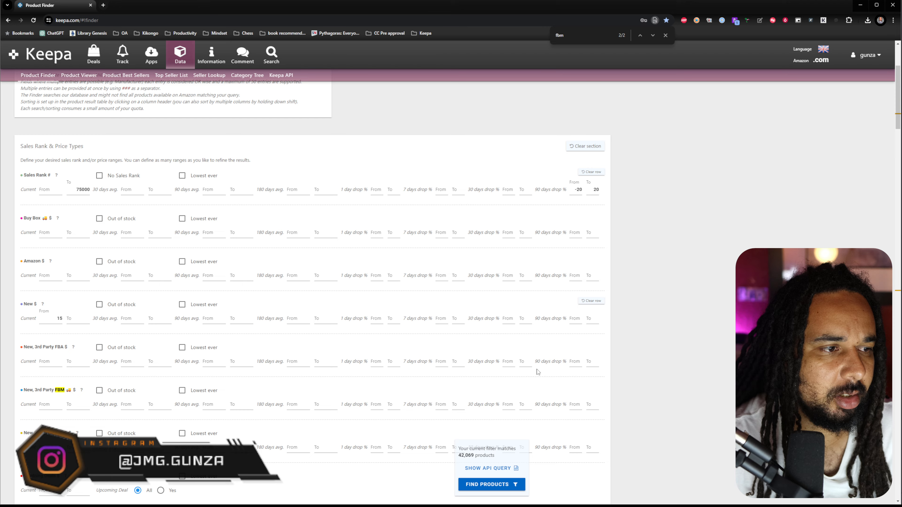
pyautogui.scroll(-8, 538, 371)
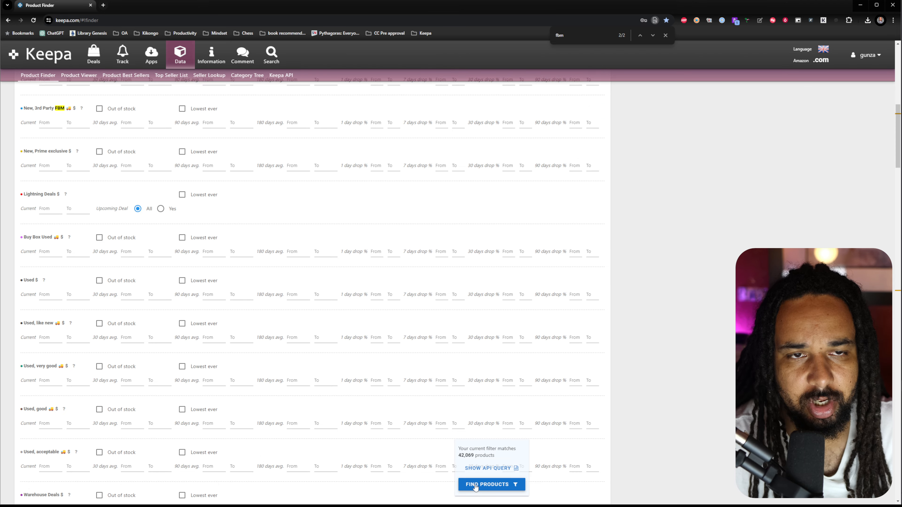
pyautogui.click(476, 485)
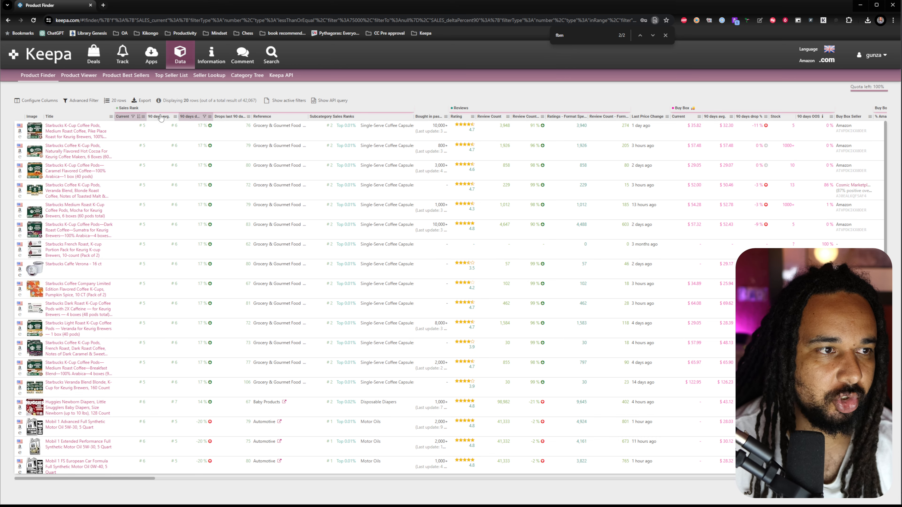
# - Reopen the advanced filter form and search the page for "amazon" to locate the filters that concern Amazon as a seller
pyautogui.click(93, 102)
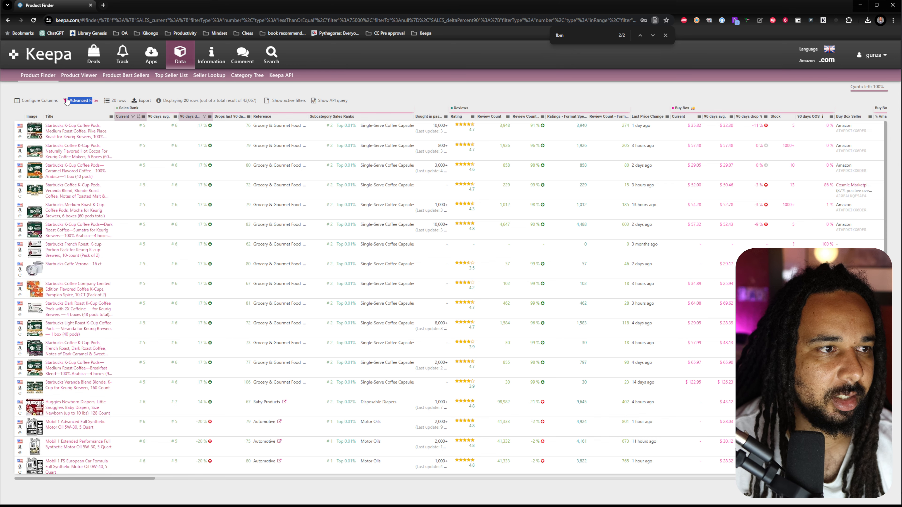
pyautogui.scroll(-15, 725, 245)
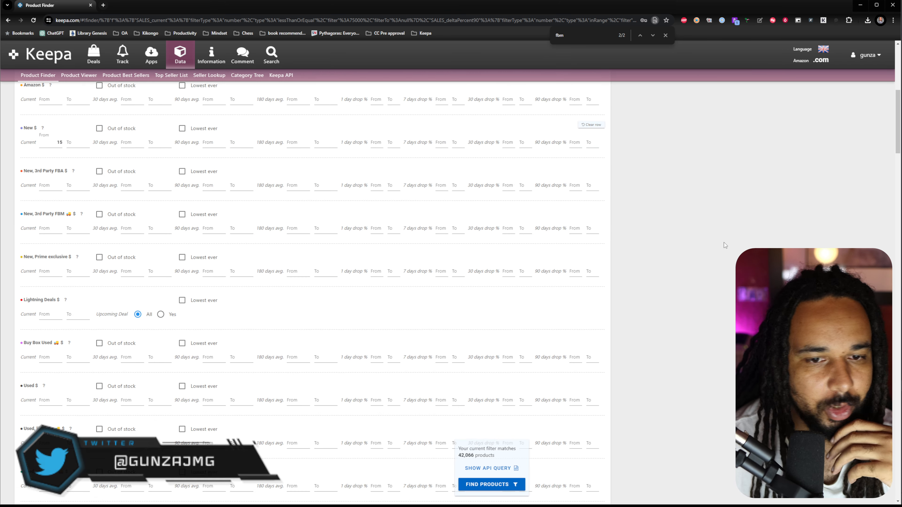
pyautogui.scroll(-15, 676, 252)
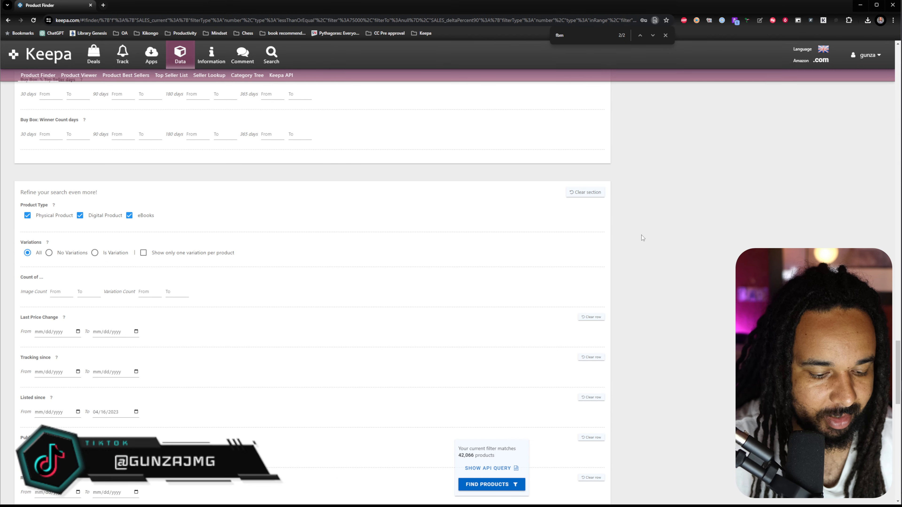
pyautogui.hotkey('ctrl', 'f')
pyautogui.write('amazon')
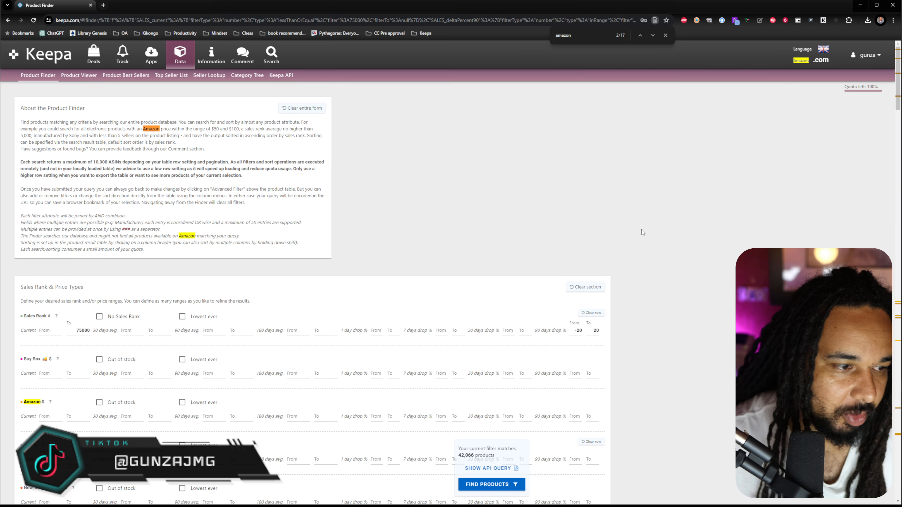
pyautogui.scroll(-8, 643, 234)
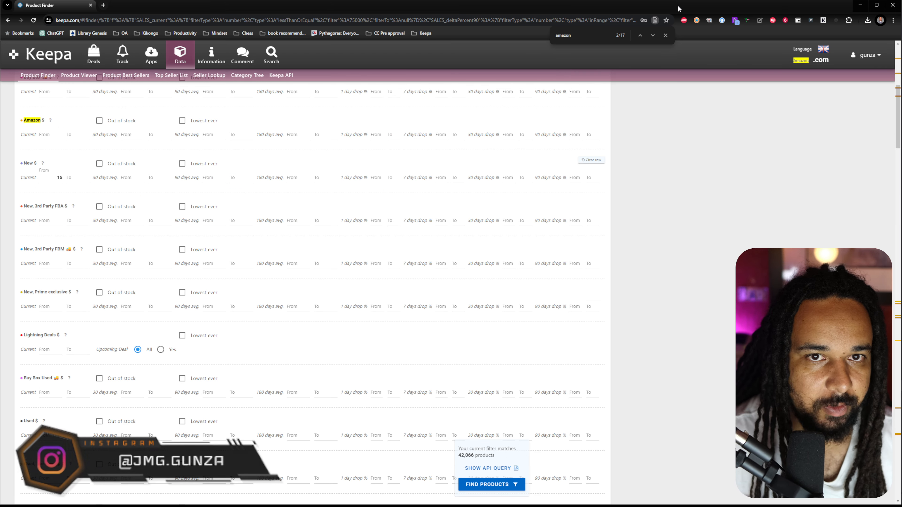
pyautogui.click(652, 36)
pyautogui.click(653, 36)
pyautogui.click(653, 36)
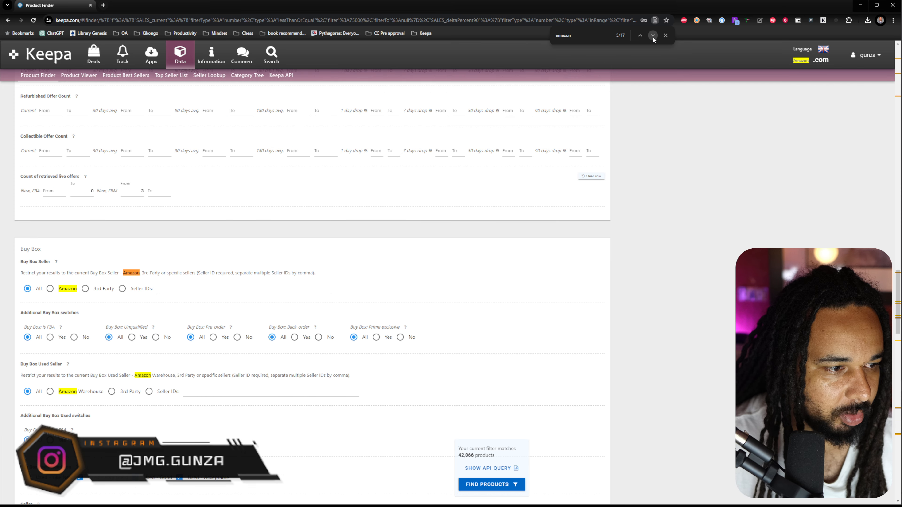
pyautogui.click(652, 36)
pyautogui.click(652, 35)
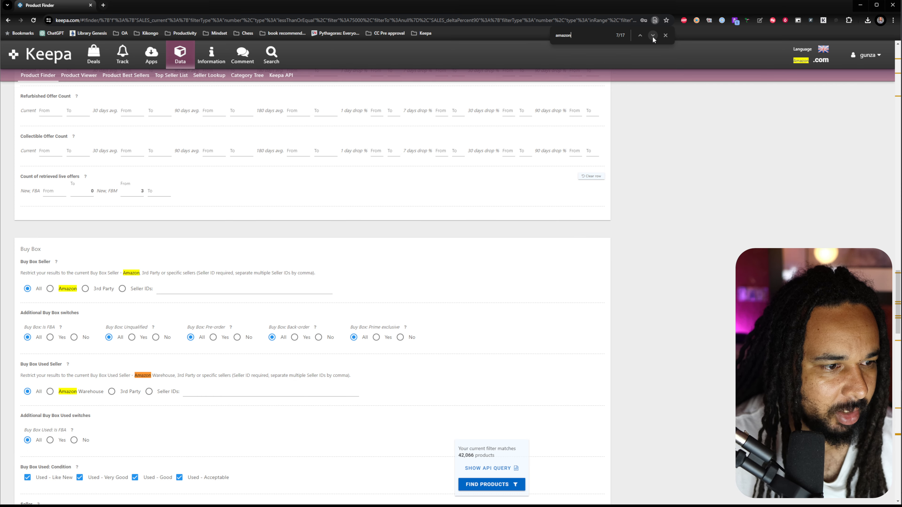
pyautogui.click(652, 36)
pyautogui.click(652, 36)
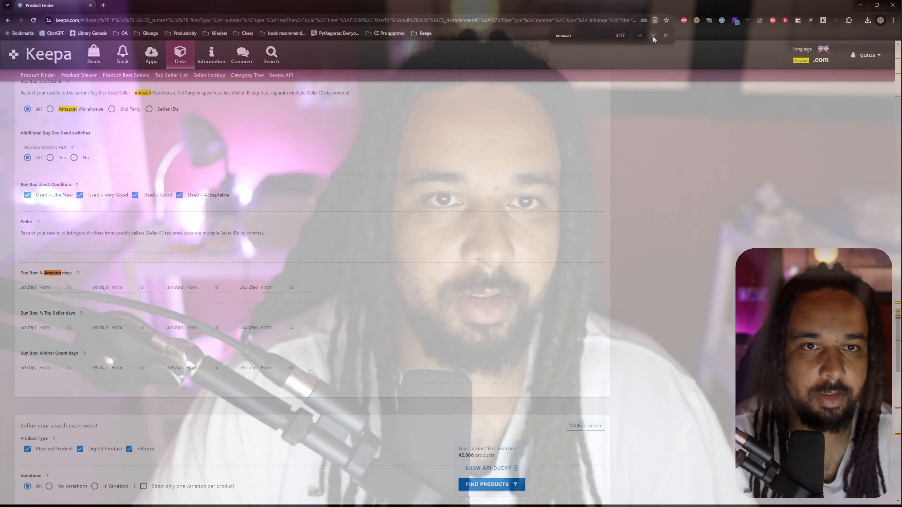
# - Set the minimum Amazon 90 days out of stock percentage to 75 and run the product search
pyautogui.scroll(-10, 322, 338)
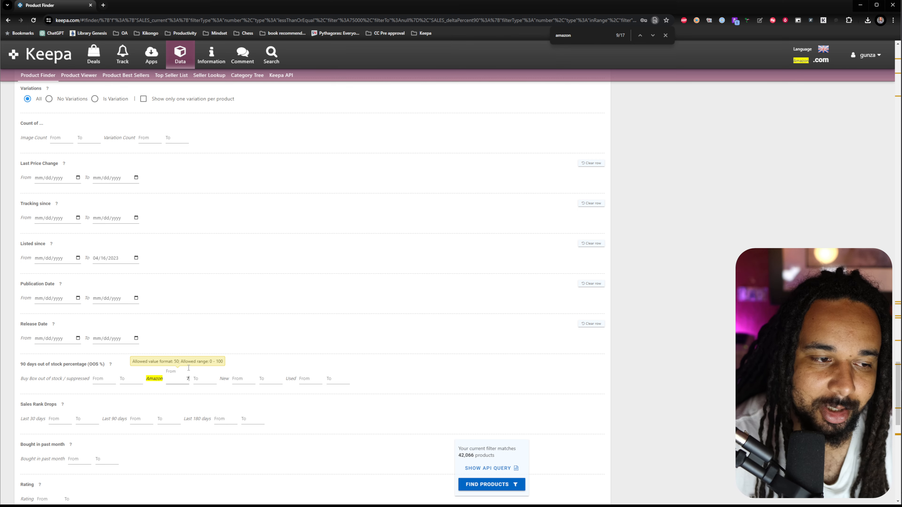
pyautogui.click(314, 341)
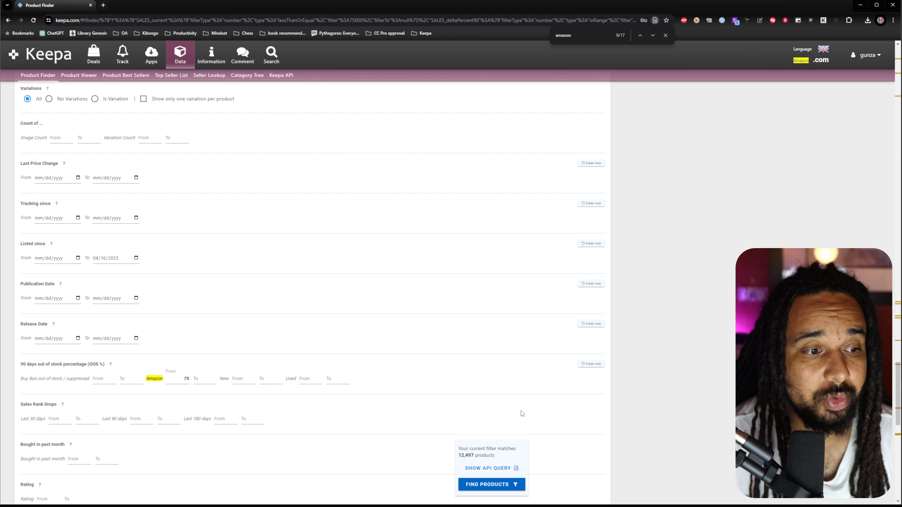
pyautogui.click(491, 488)
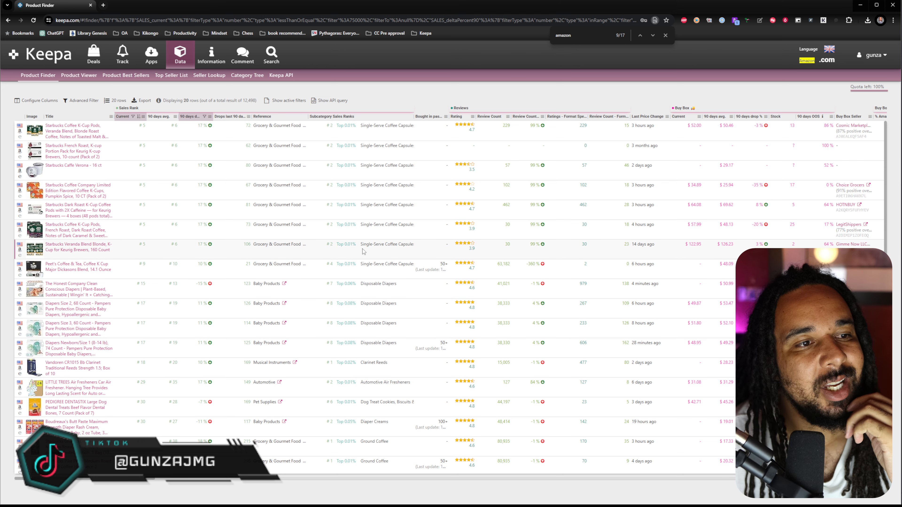
# - Look through the first page of product results and go to the second page
pyautogui.moveTo(93, 149)
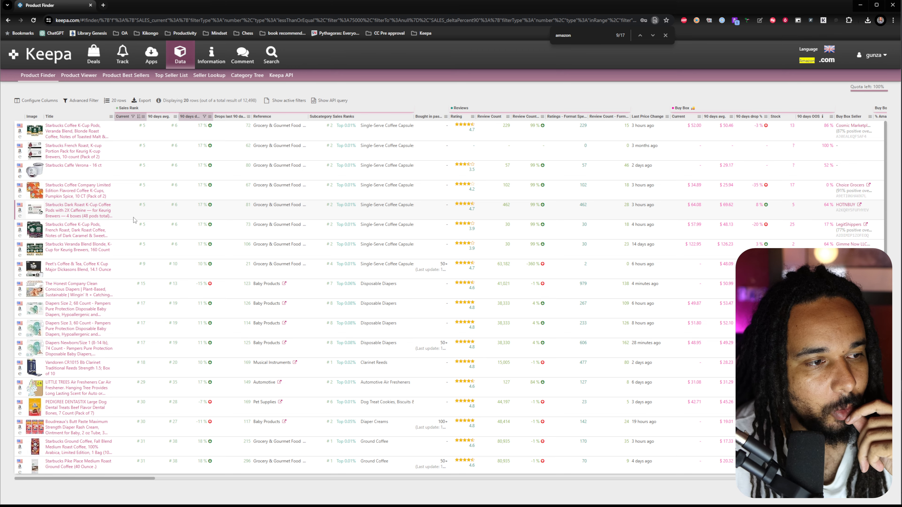
pyautogui.scroll(-1, 134, 220)
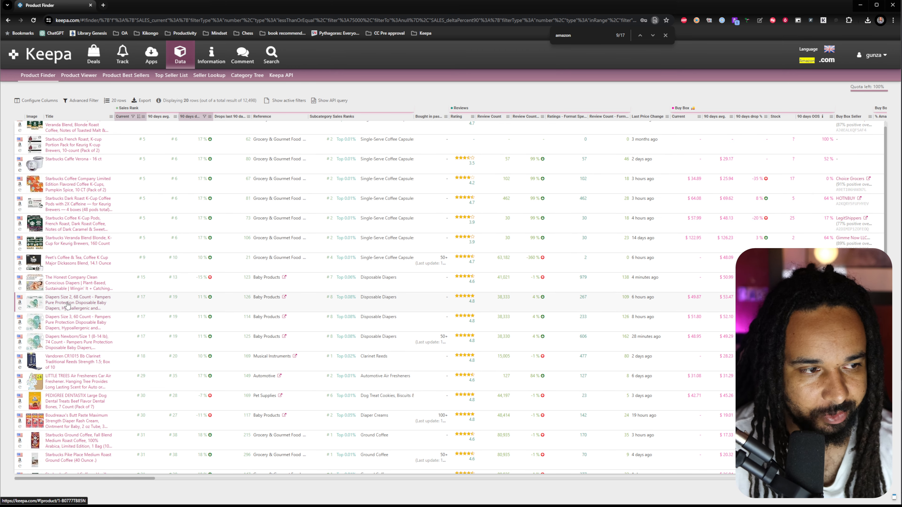
pyautogui.scroll(-1, 95, 311)
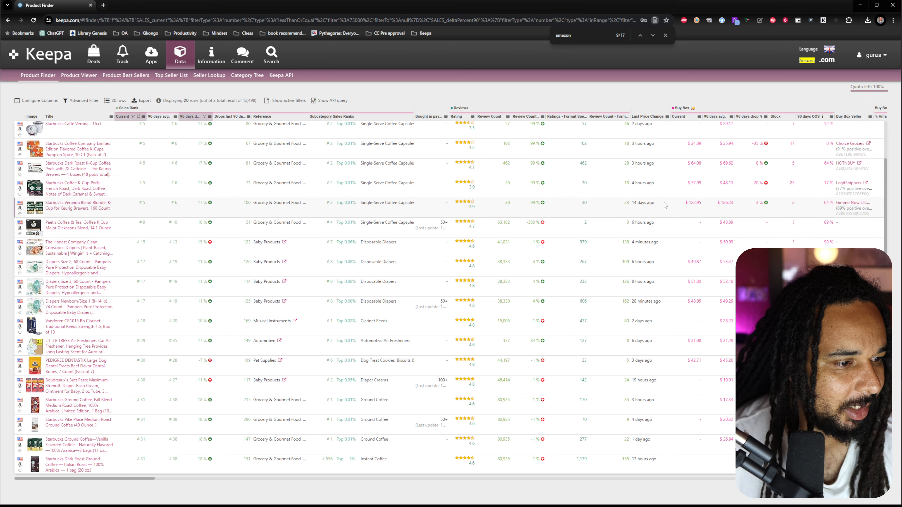
pyautogui.click(870, 489)
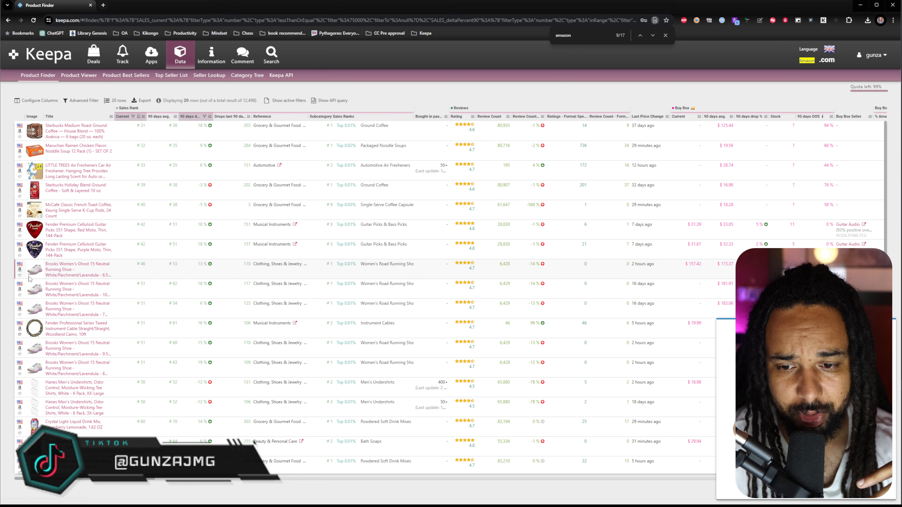
# - Open the Amazon listing of the size 6.5 Brooks Women's Ghost 15 shoe, examine its Keepa price history, and close the listing
pyautogui.click(19, 269)
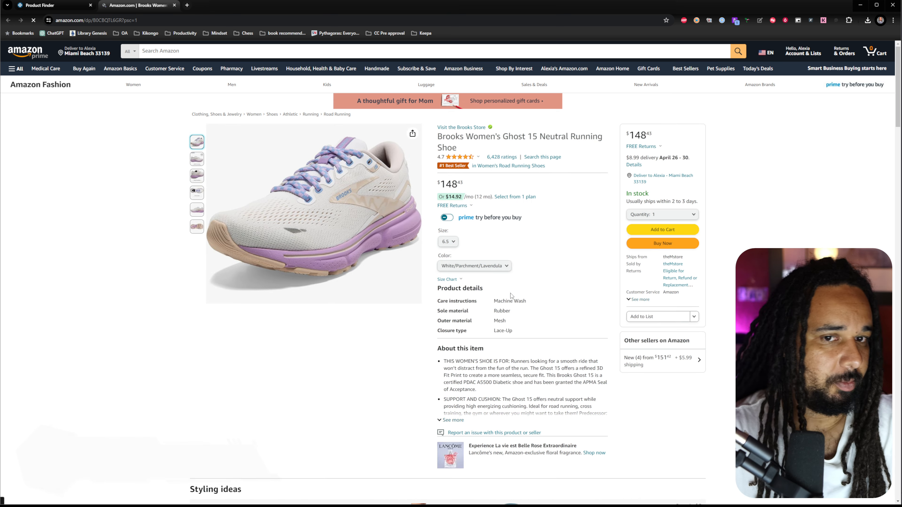
pyautogui.scroll(-8, 511, 296)
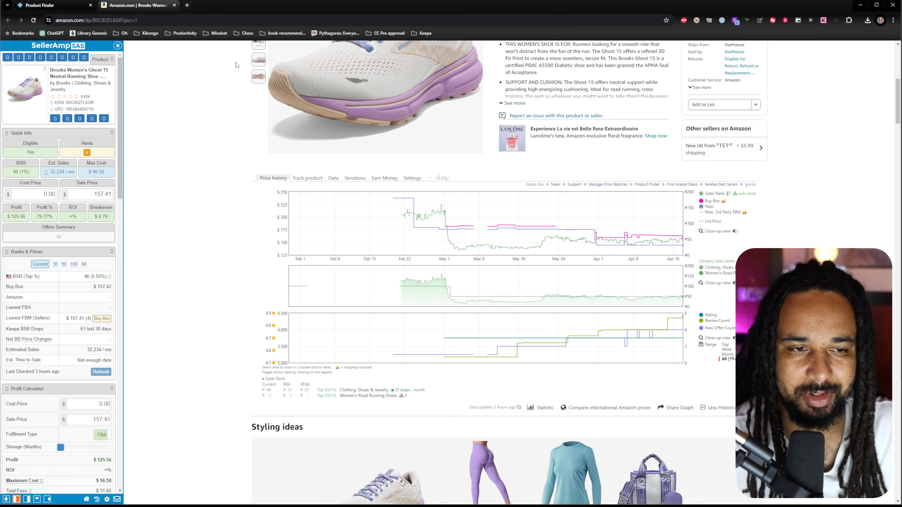
pyautogui.click(174, 5)
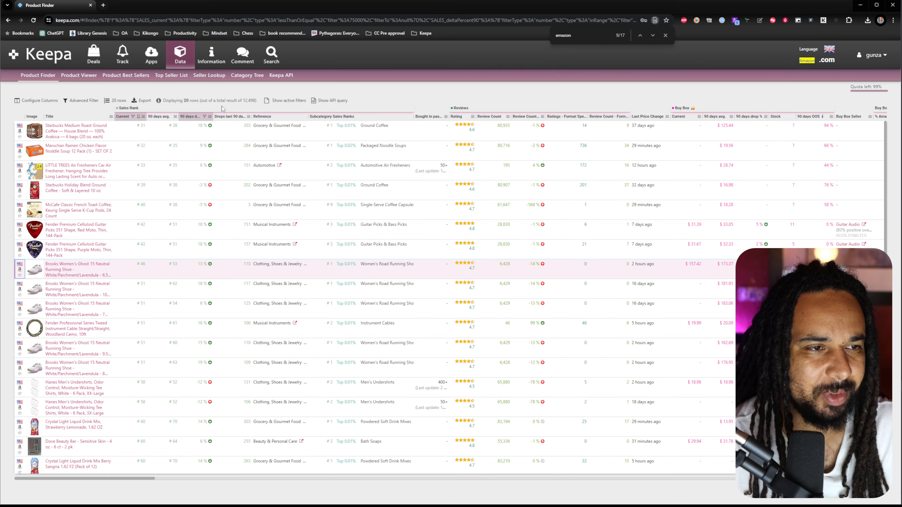
# - Reopen the advanced filter form and review its sections from Sales Rank to the search refinements for an option that handles variations
pyautogui.click(81, 102)
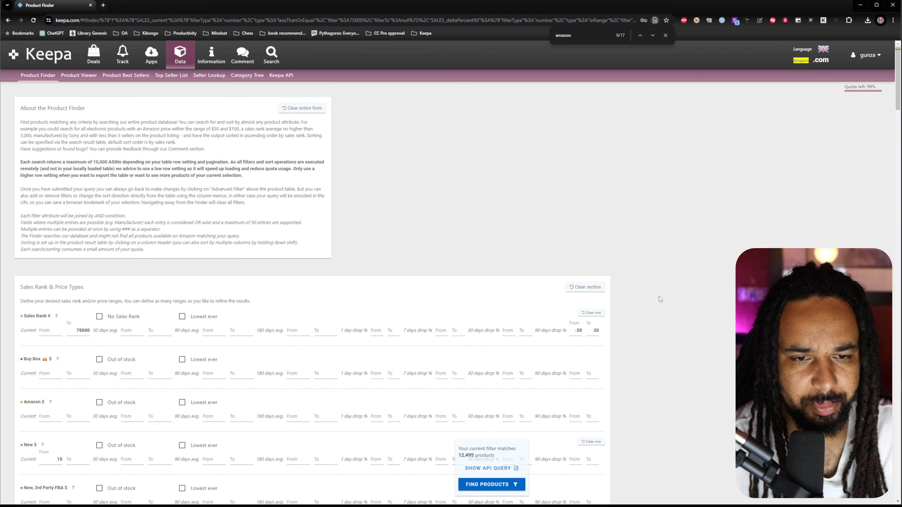
pyautogui.scroll(-15, 660, 299)
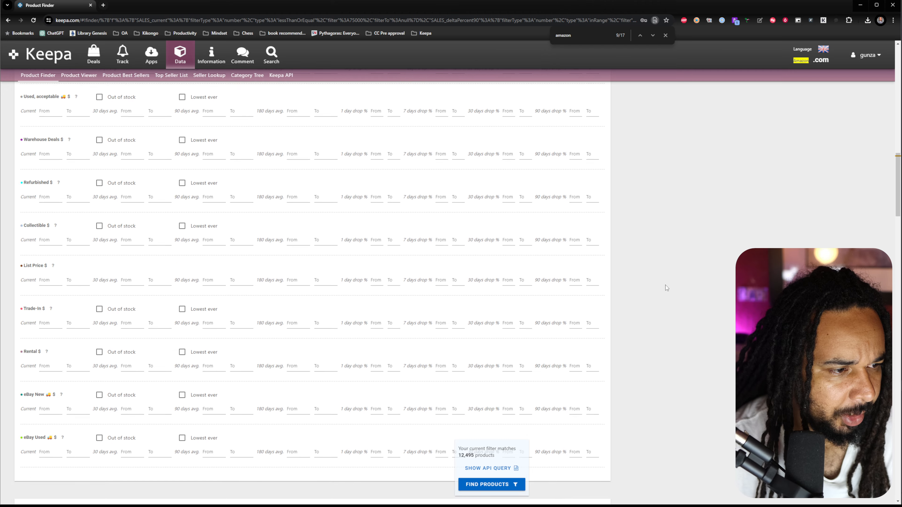
pyautogui.scroll(-10, 665, 287)
pyautogui.scroll(-12, 665, 285)
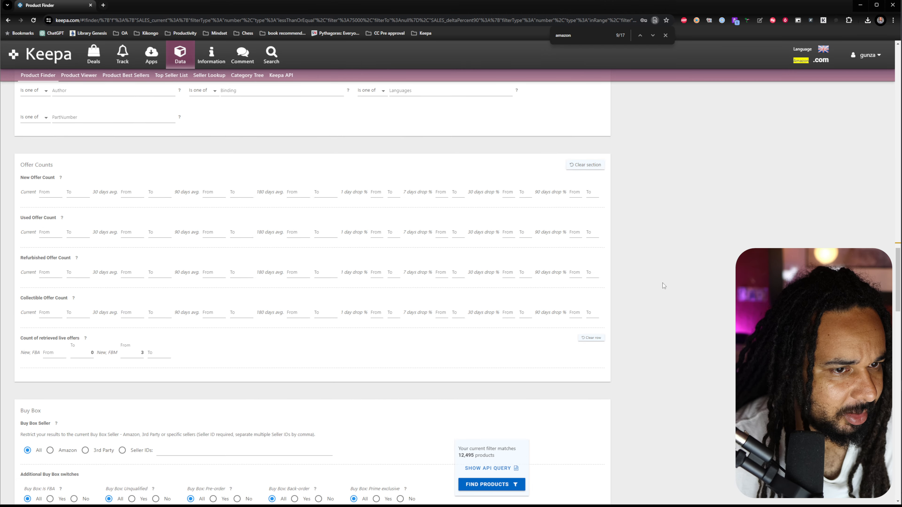
pyautogui.scroll(-12, 646, 276)
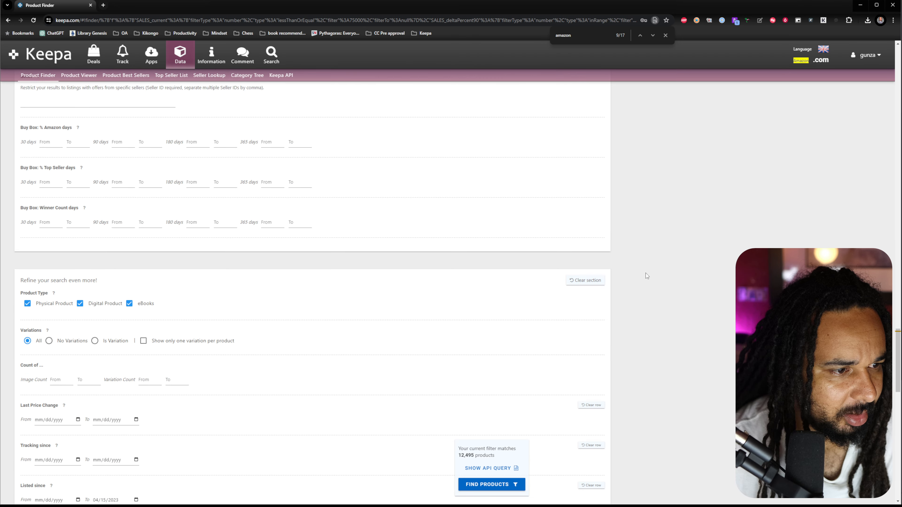
pyautogui.scroll(20, 541, 239)
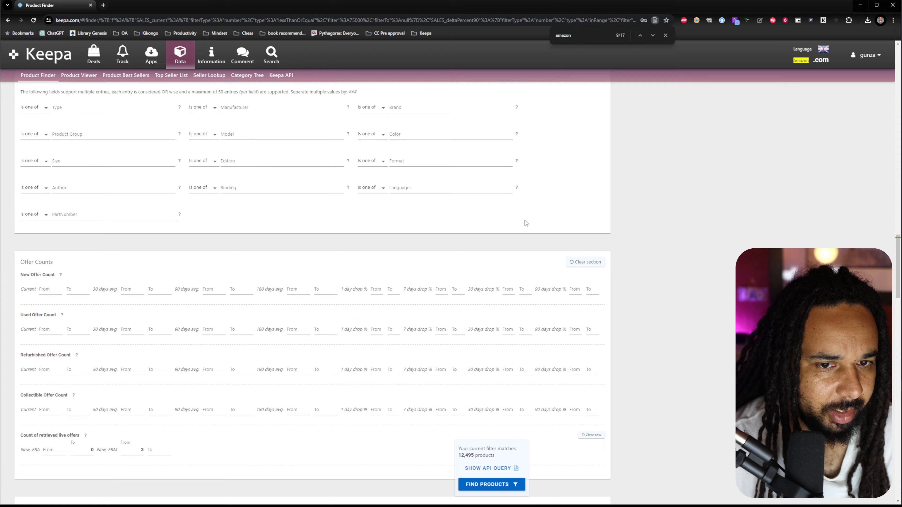
pyautogui.scroll(15, 525, 222)
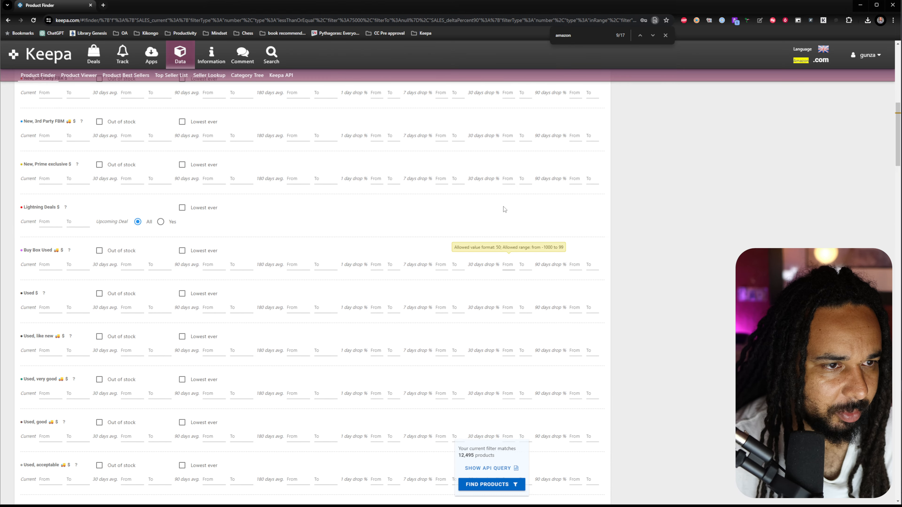
pyautogui.scroll(10, 505, 210)
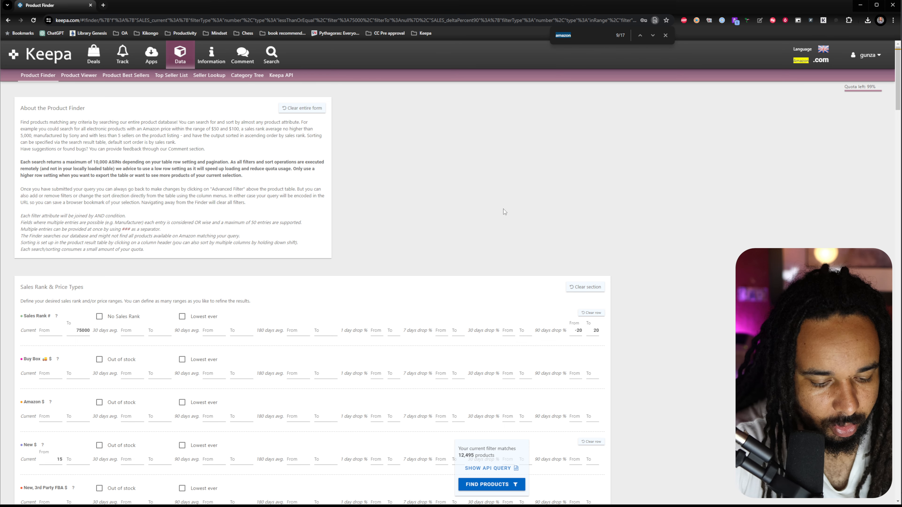
# - Search the filter form for "variat" and examine each of the variation options
pyautogui.write('variat')
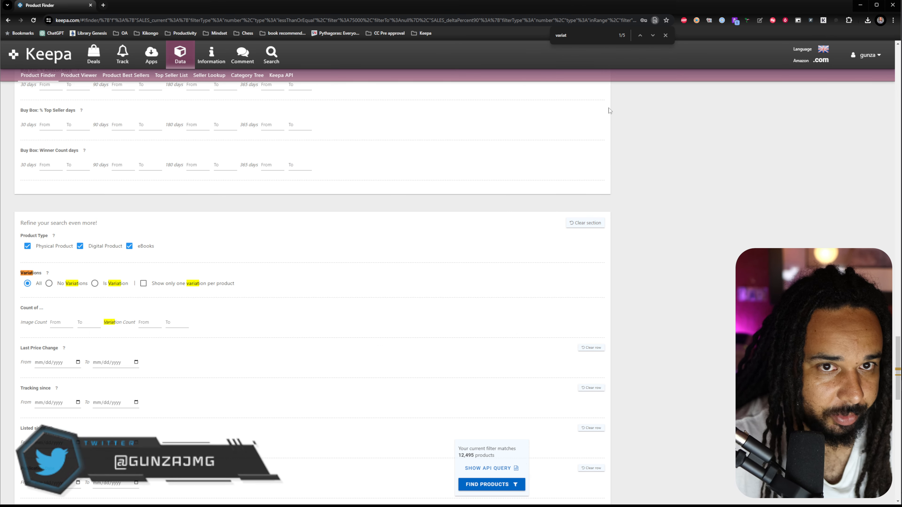
pyautogui.click(652, 36)
pyautogui.click(651, 36)
pyautogui.click(651, 36)
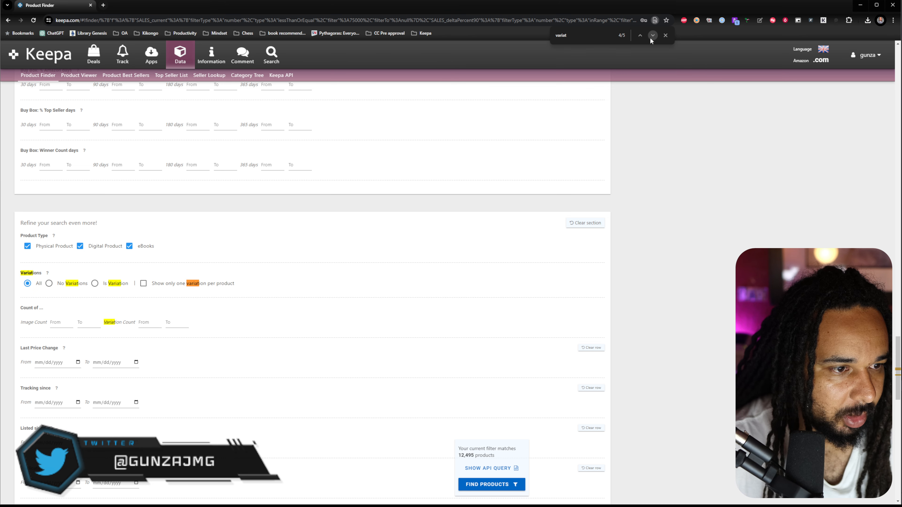
pyautogui.click(650, 37)
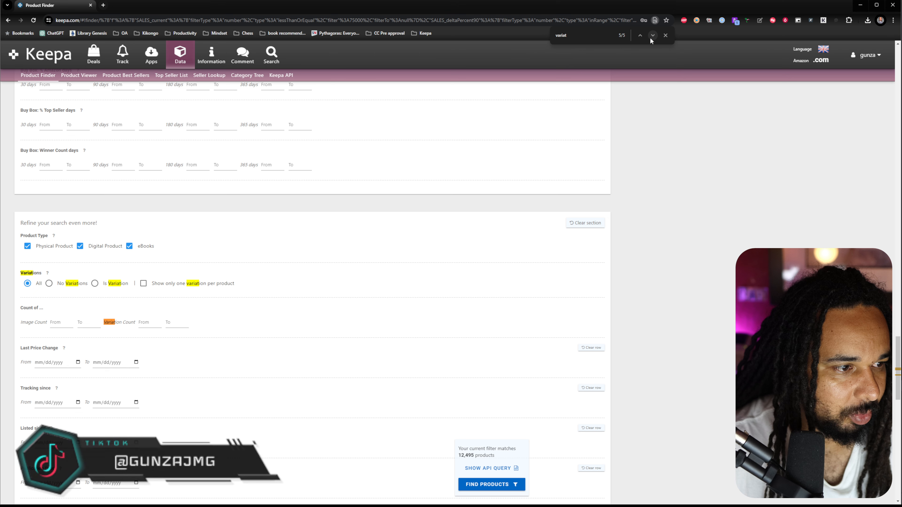
pyautogui.click(649, 37)
pyautogui.click(650, 38)
pyautogui.click(649, 38)
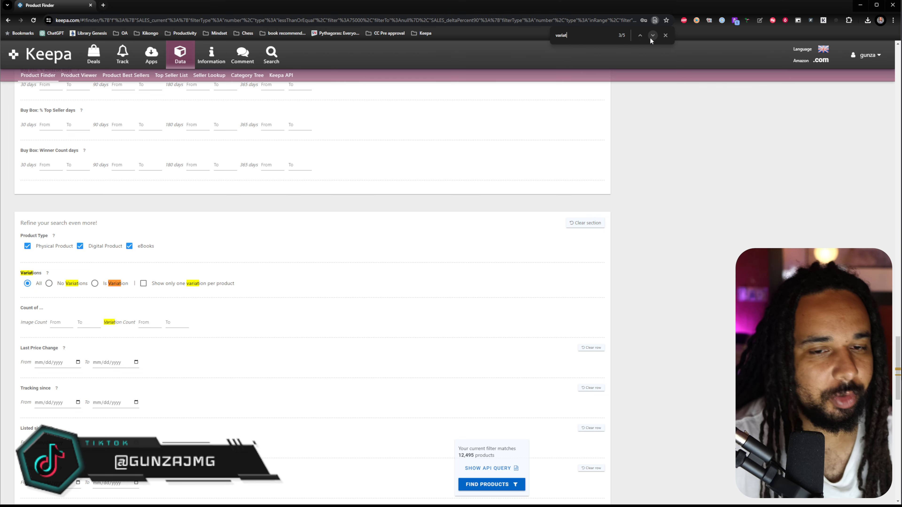
# - Run the product search again with the current filters and browse the first four pages of results
pyautogui.click(481, 485)
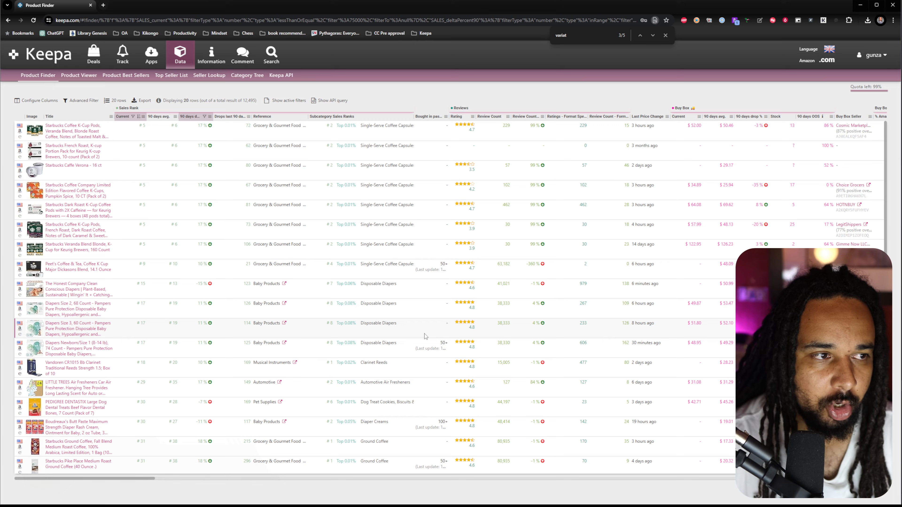
pyautogui.scroll(-2, 426, 339)
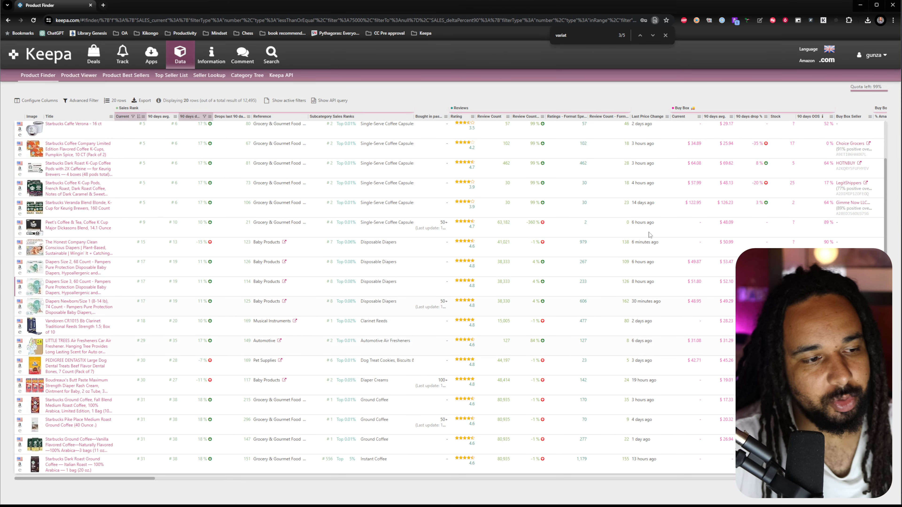
pyautogui.click(870, 488)
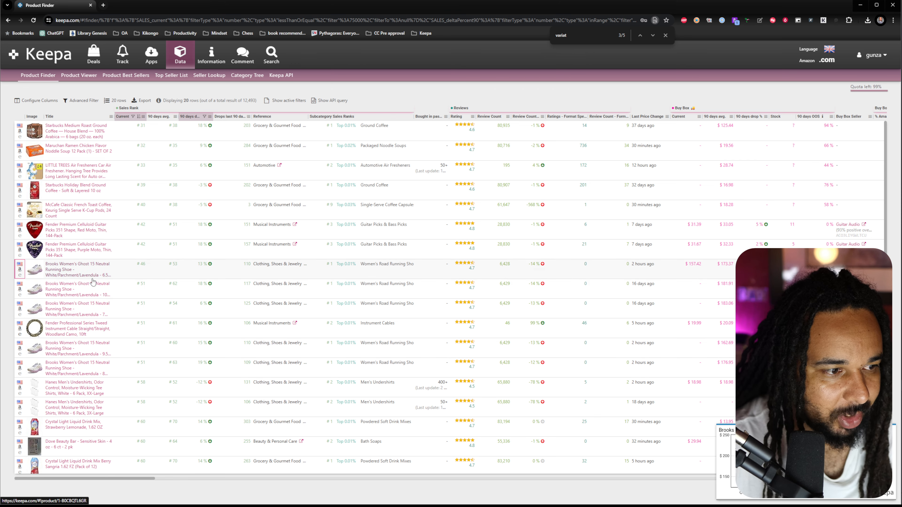
pyautogui.scroll(-2, 144, 231)
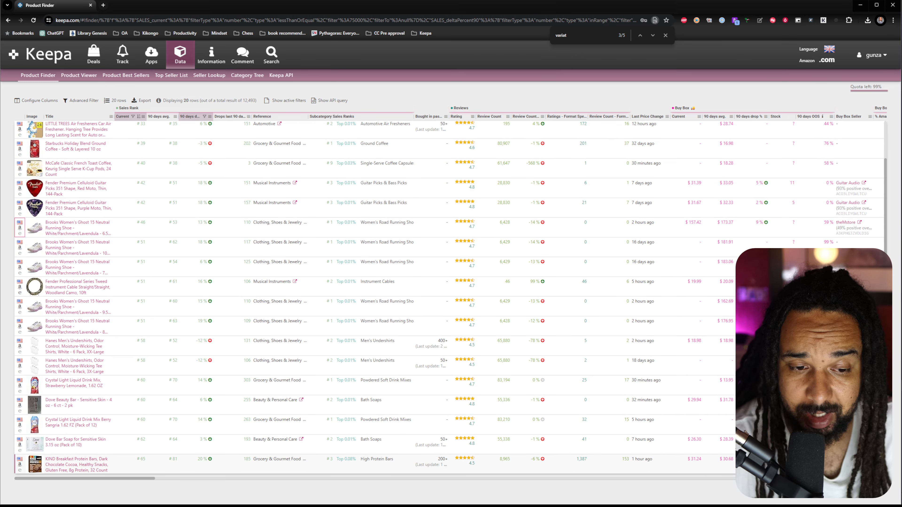
pyautogui.click(871, 488)
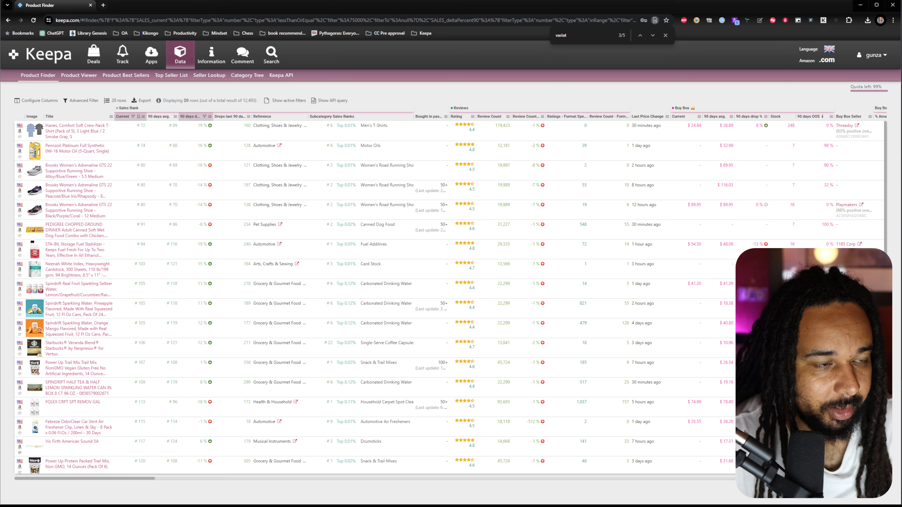
pyautogui.click(870, 488)
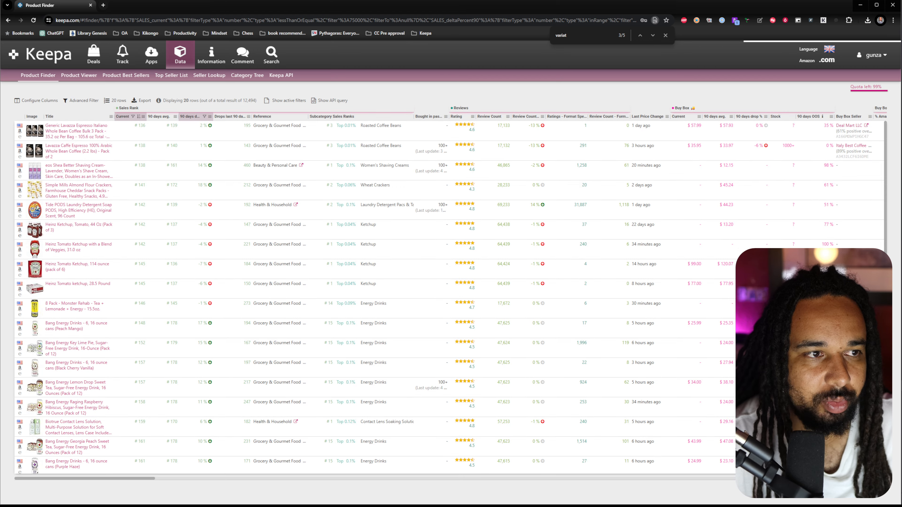
pyautogui.scroll(-1, 505, 338)
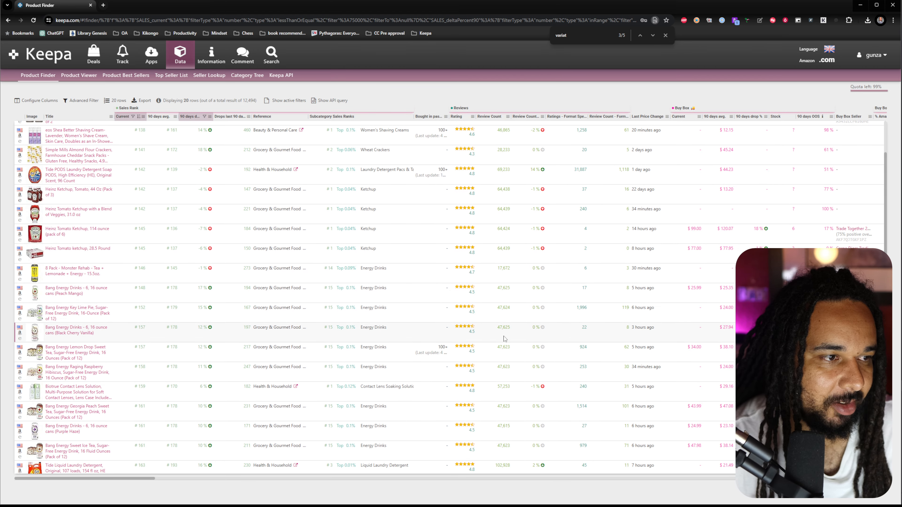